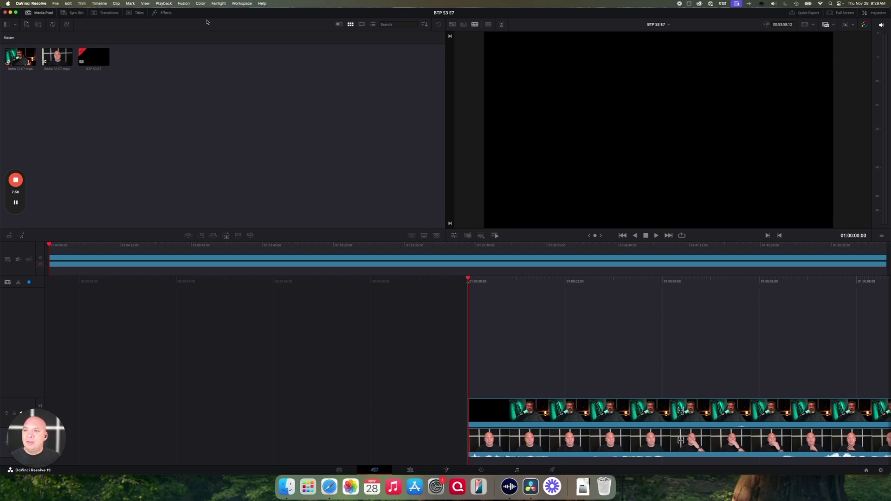
# - Launch the AutoCut script from the workspace scripts
pyautogui.click(241, 4)
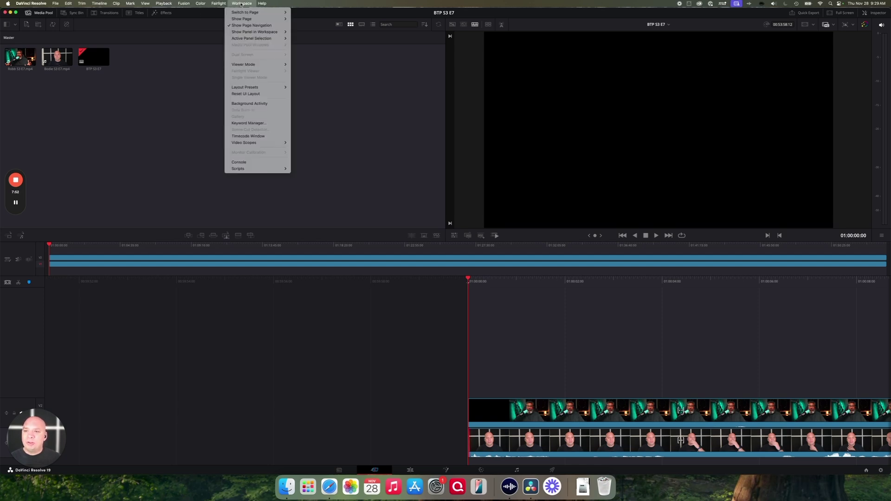
pyautogui.click(206, 144)
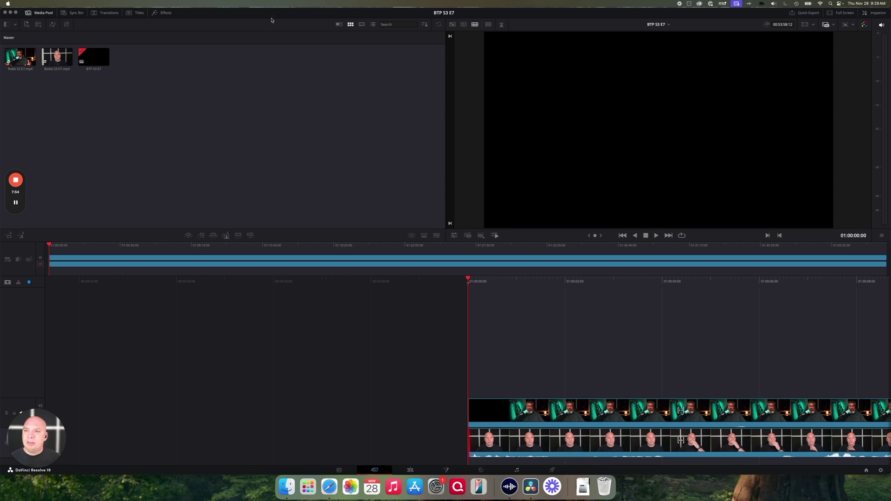
pyautogui.click(241, 3)
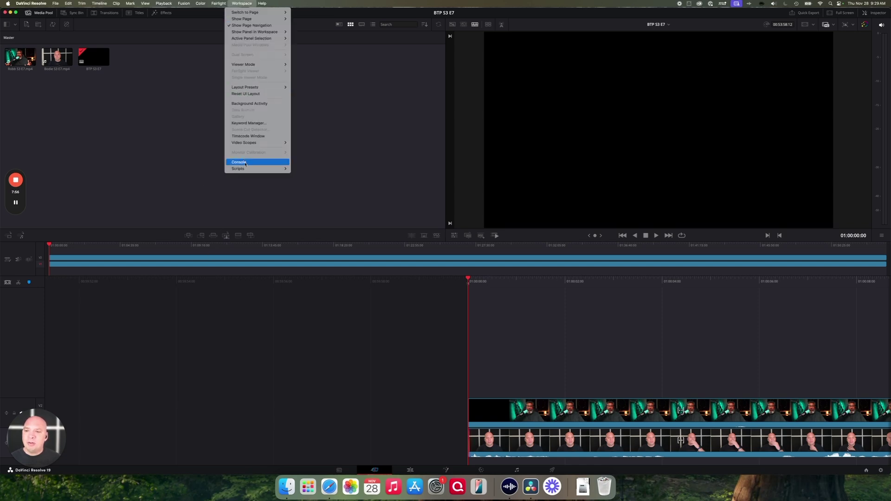
pyautogui.moveTo(247, 169)
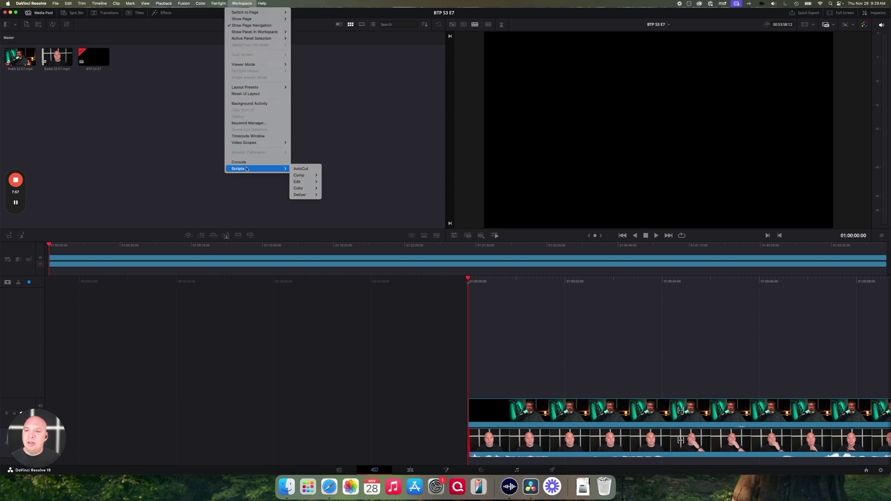
pyautogui.click(300, 169)
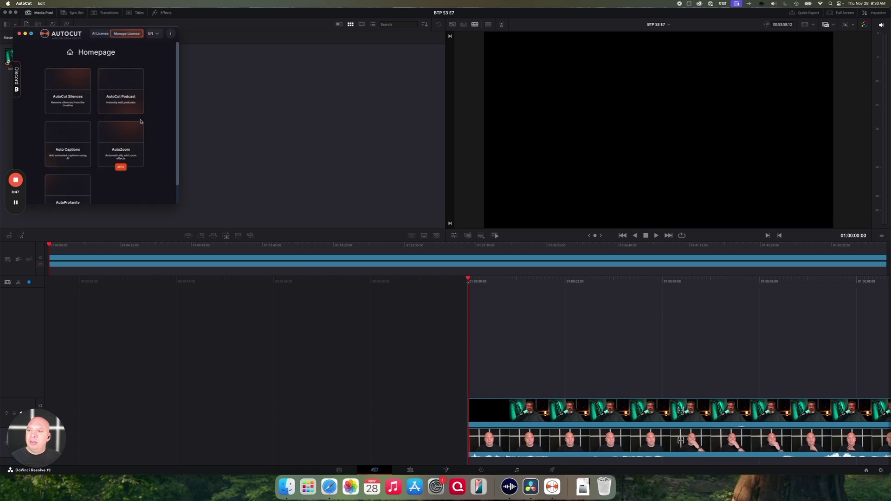
# - Open AutoCut Podcast with the active timeline selected and enlarge its window to show all podcast settings
pyautogui.scroll(-1, 154, 108)
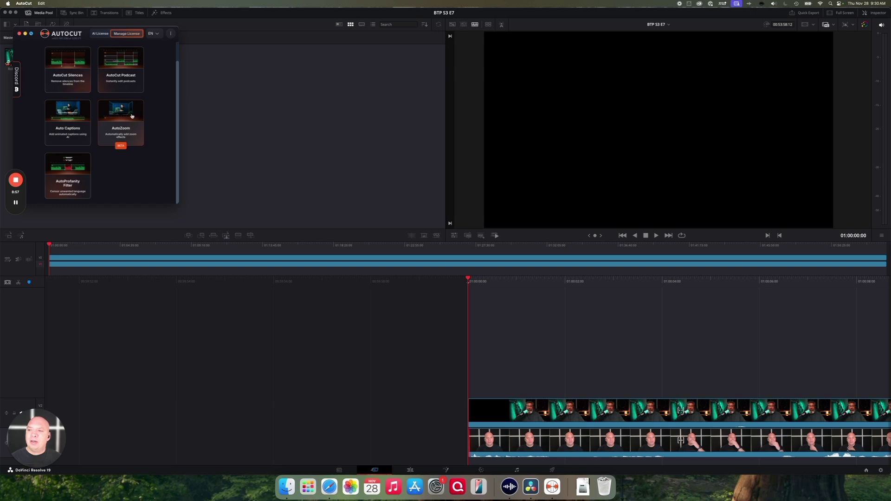
pyautogui.click(130, 79)
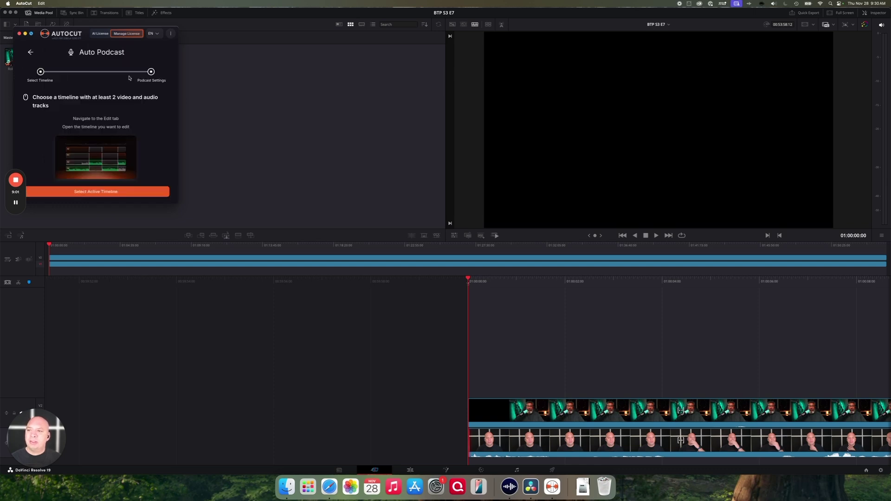
pyautogui.click(118, 193)
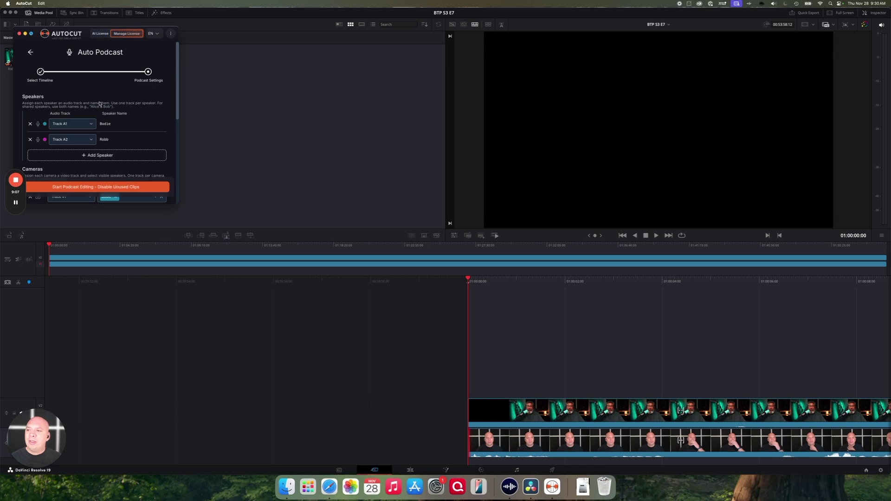
pyautogui.moveTo(166, 204); pyautogui.dragTo(299, 416)
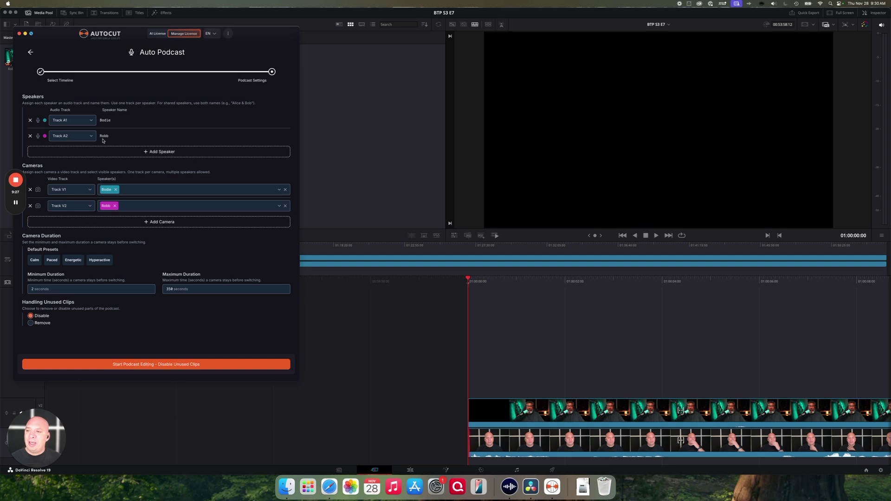
# - Add three extra blank speakers in the podcast settings and remove them again
pyautogui.click(138, 151)
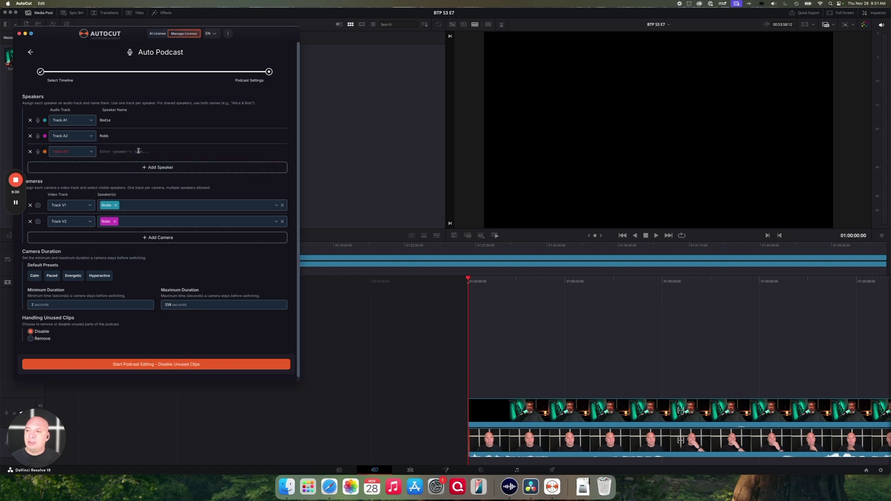
pyautogui.click(73, 169)
pyautogui.click(74, 179)
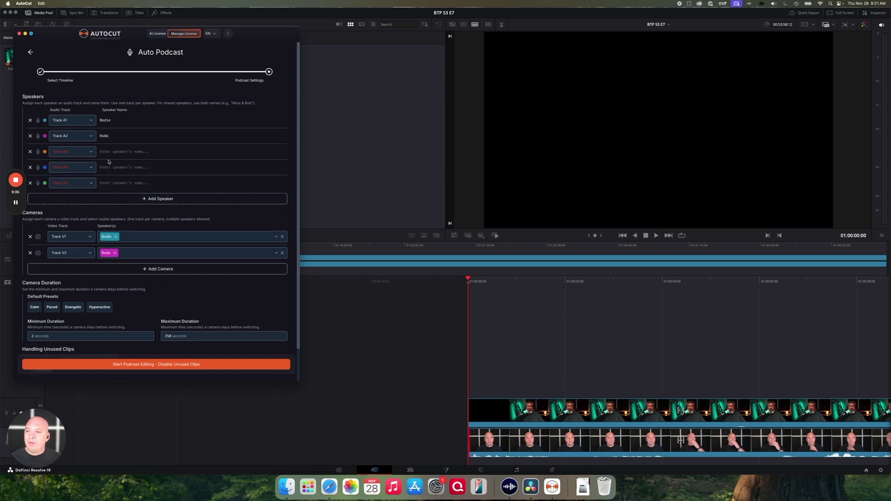
pyautogui.click(29, 184)
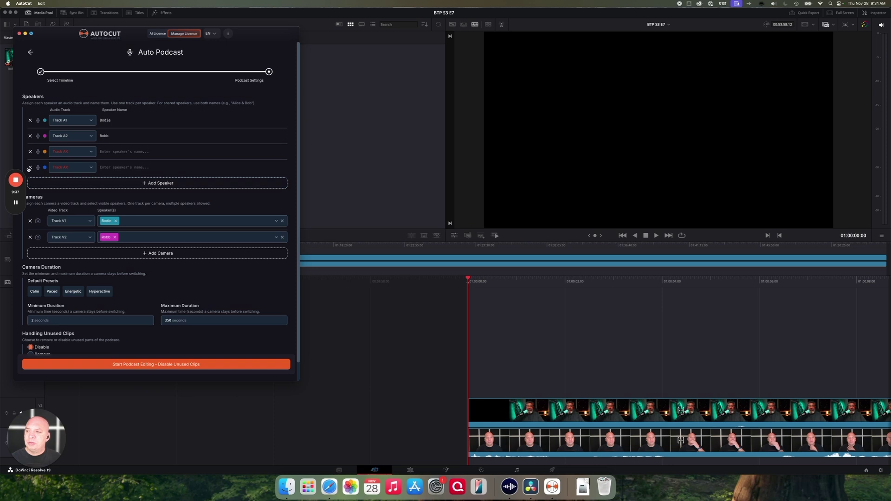
pyautogui.click(30, 167)
pyautogui.click(29, 154)
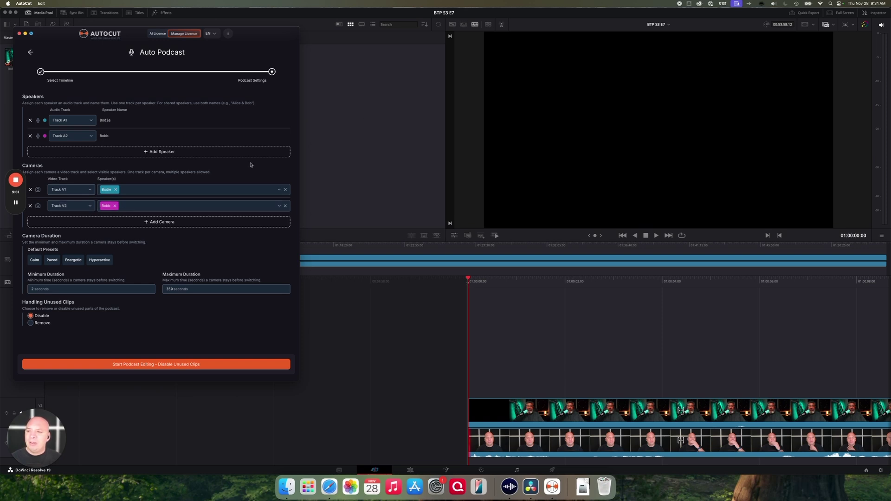
# - Add a third camera with both speakers assigned, clear its speakers and remove the camera again
pyautogui.click(149, 222)
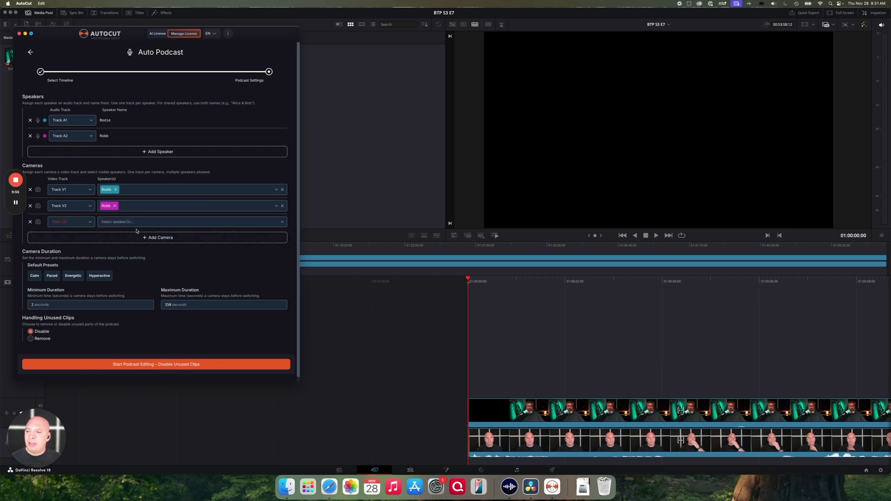
pyautogui.click(111, 223)
pyautogui.click(110, 232)
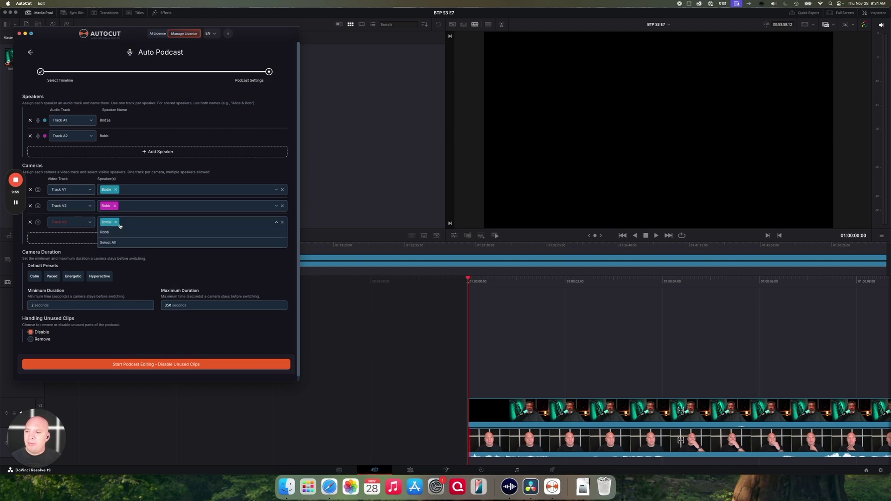
pyautogui.click(130, 225)
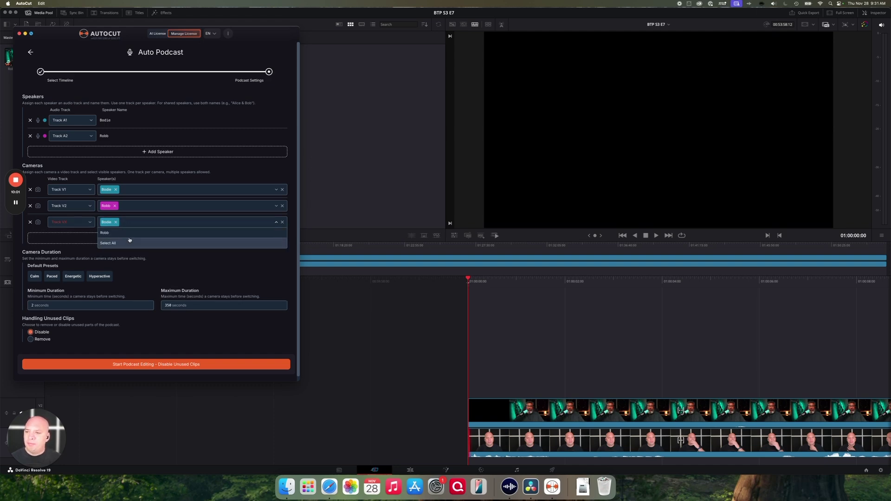
pyautogui.click(130, 233)
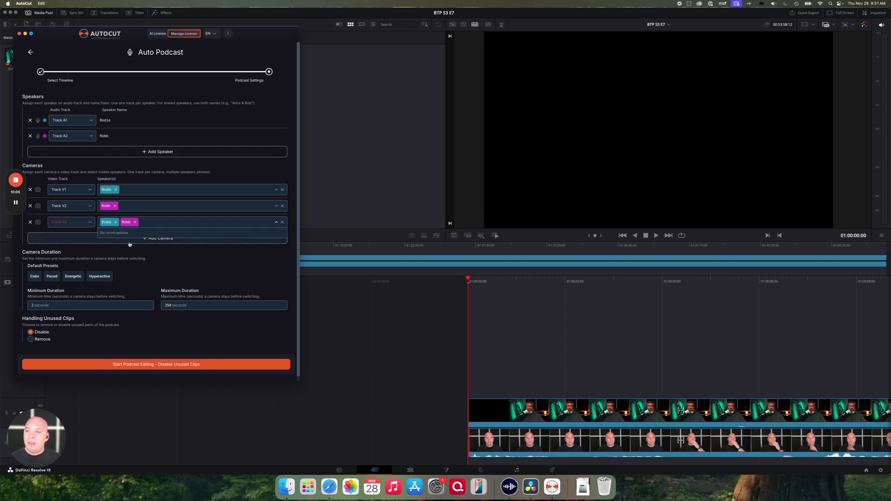
pyautogui.click(283, 223)
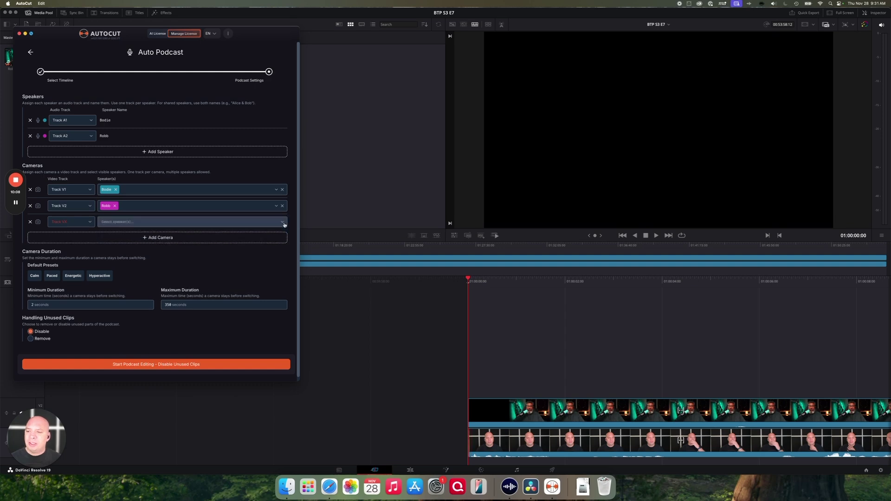
pyautogui.click(30, 222)
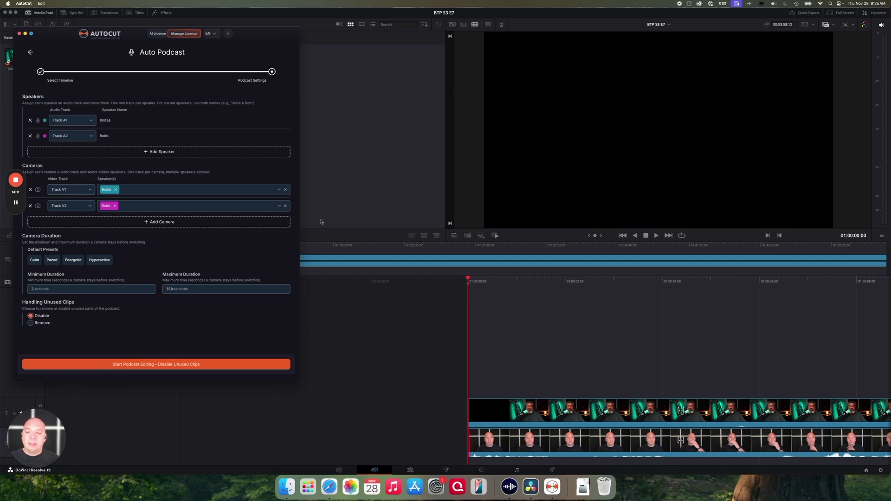
# - Run the podcast editing with unused clips disabled, dismiss the completion dialog and close AutoCut
pyautogui.click(225, 366)
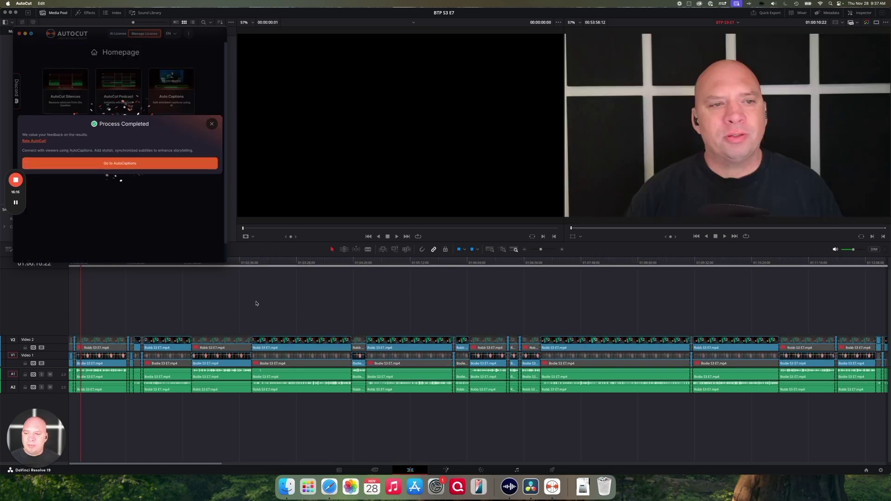
pyautogui.click(212, 124)
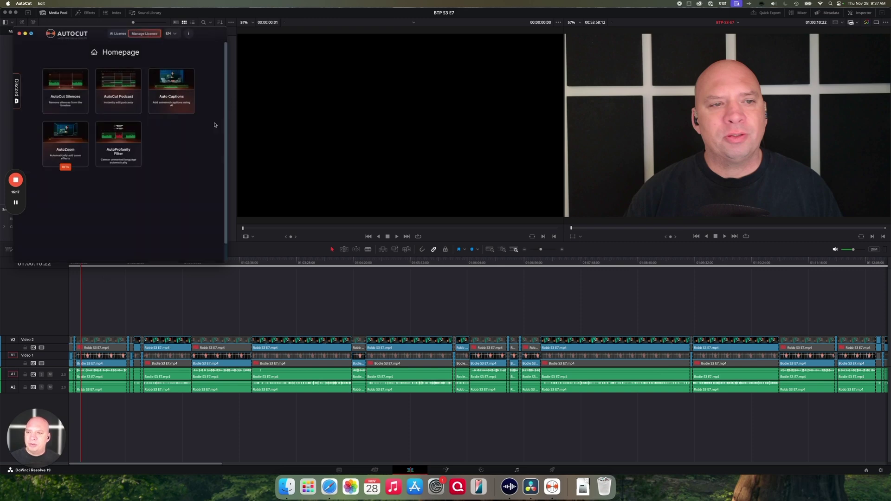
pyautogui.click(20, 34)
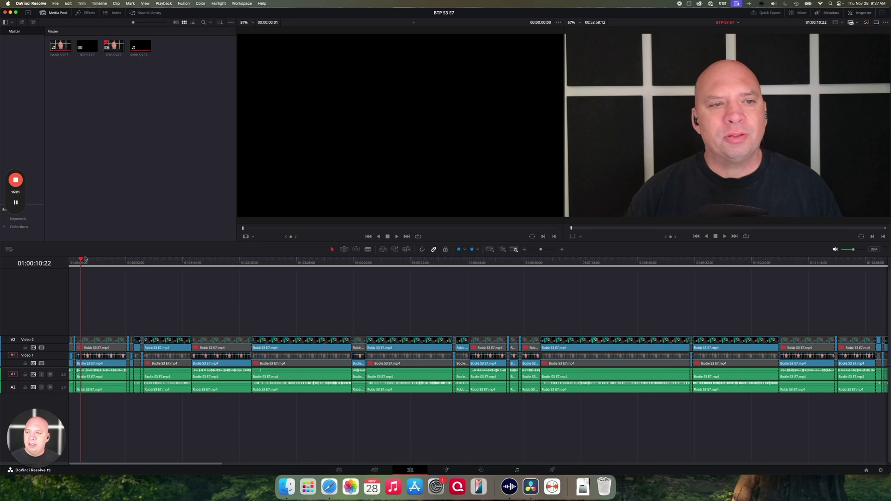
# - Check the camera switch near 01:01:52 on the edited timeline, placing the playhead at 01:01:51:03
pyautogui.moveTo(81, 259); pyautogui.dragTo(144, 285)
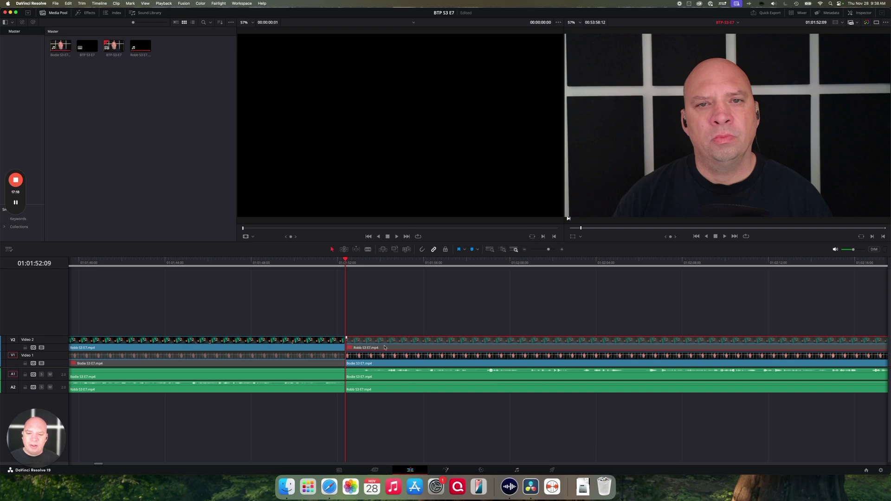
pyautogui.click(332, 357)
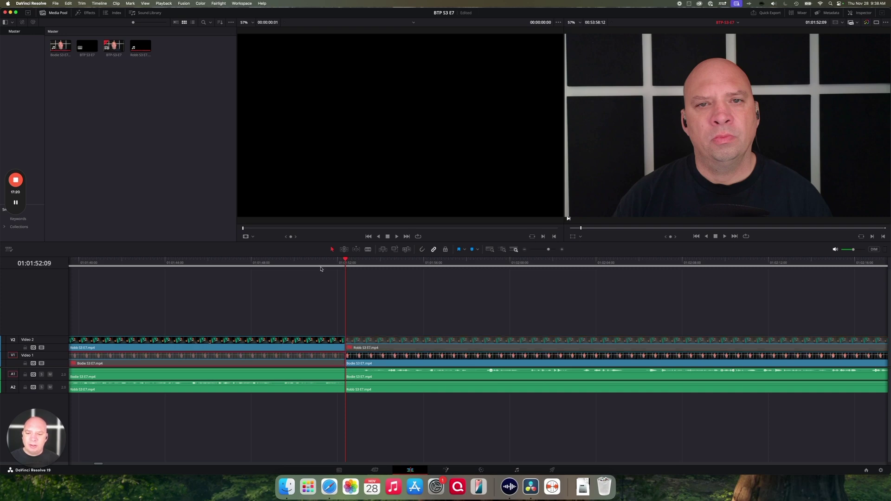
pyautogui.click(319, 262)
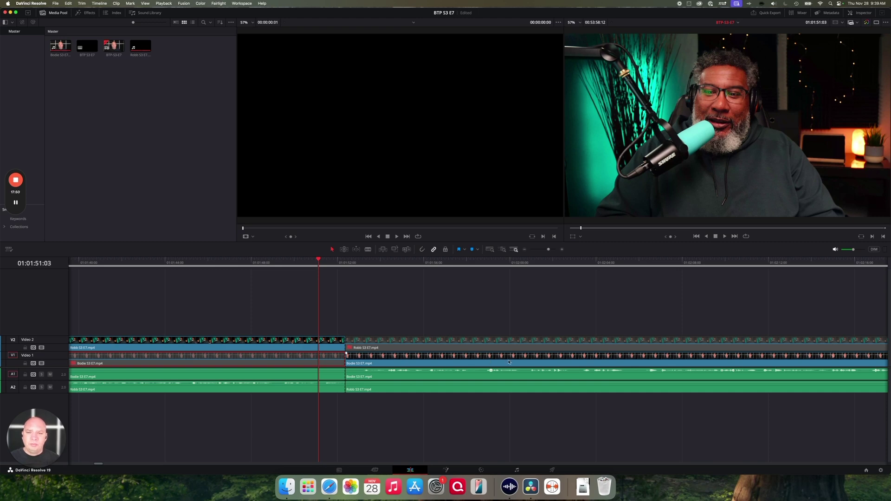
# - Switch to the Deliver page, zoom out to show the whole timeline and return the playhead to its start
pyautogui.click(552, 470)
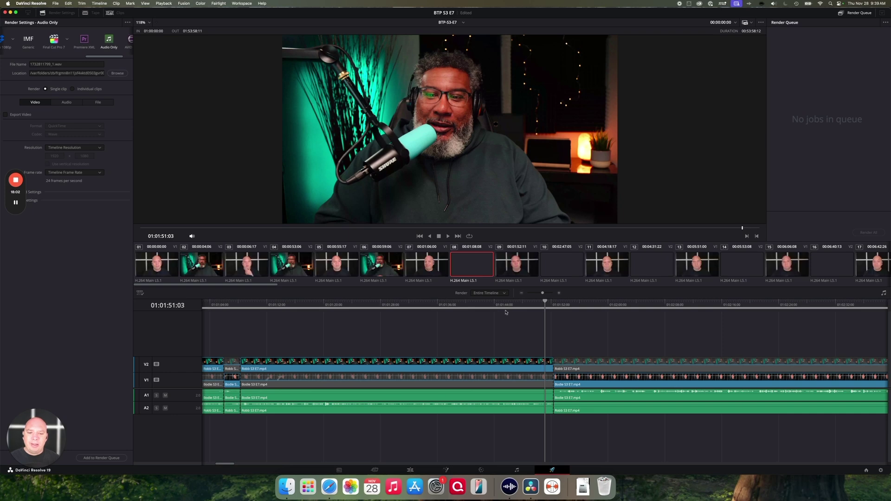
pyautogui.moveTo(545, 301); pyautogui.dragTo(114, 324)
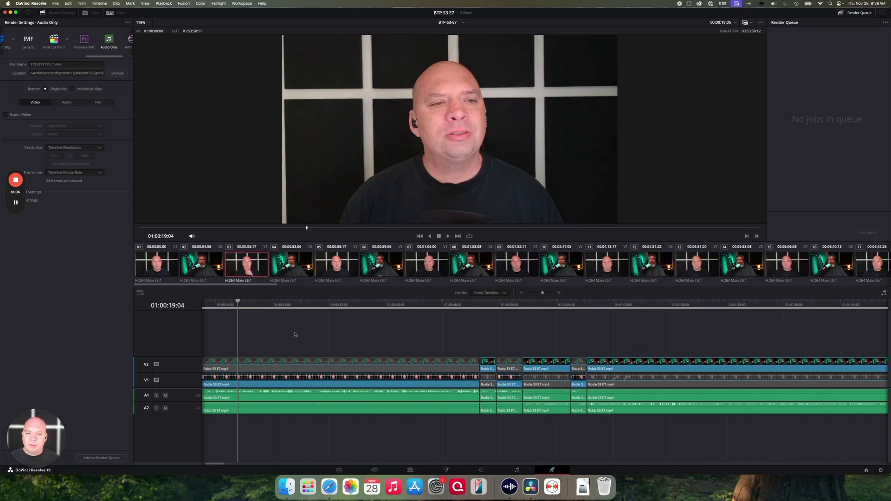
pyautogui.click(521, 295)
pyautogui.press('Home')
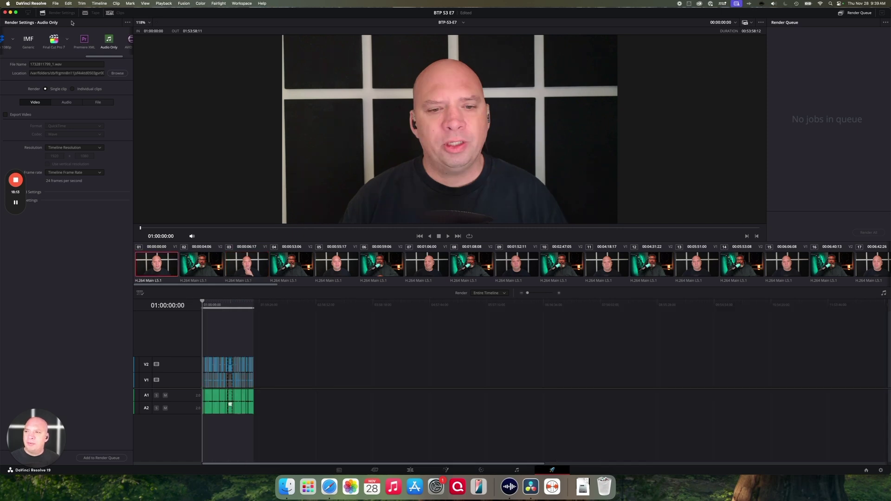
# - Choose the Final Cut Pro X render preset and add the timeline to the render queue
pyautogui.moveTo(139, 17); pyautogui.dragTo(141, 17)
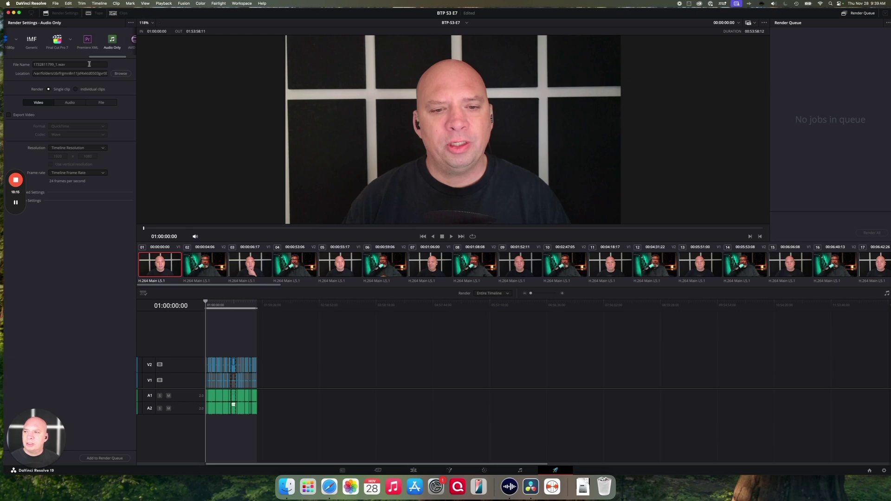
pyautogui.click(70, 41)
pyautogui.click(61, 62)
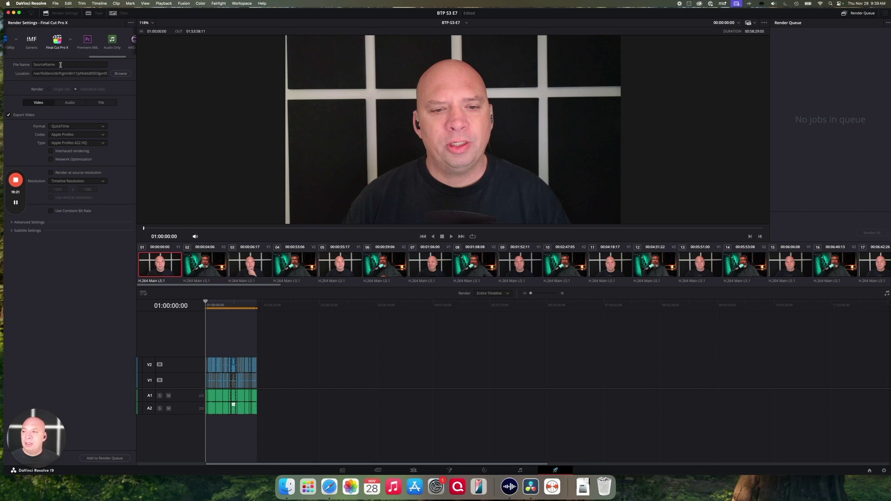
pyautogui.click(40, 65)
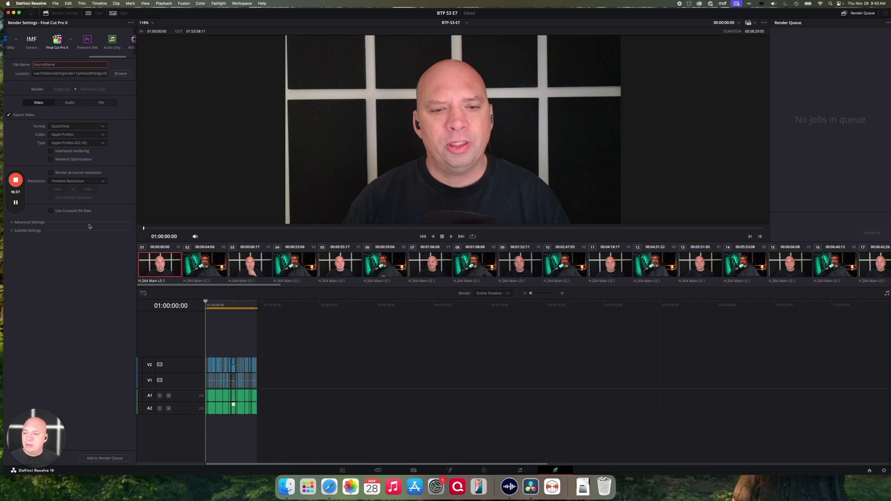
pyautogui.click(106, 457)
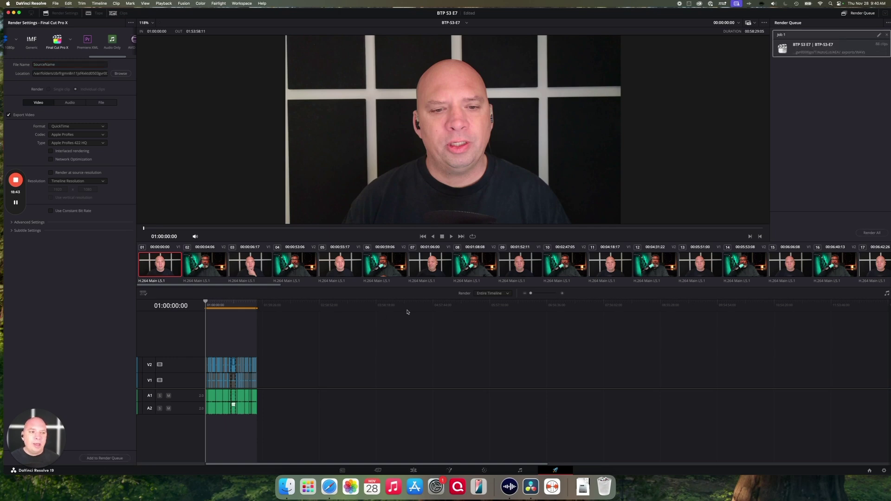